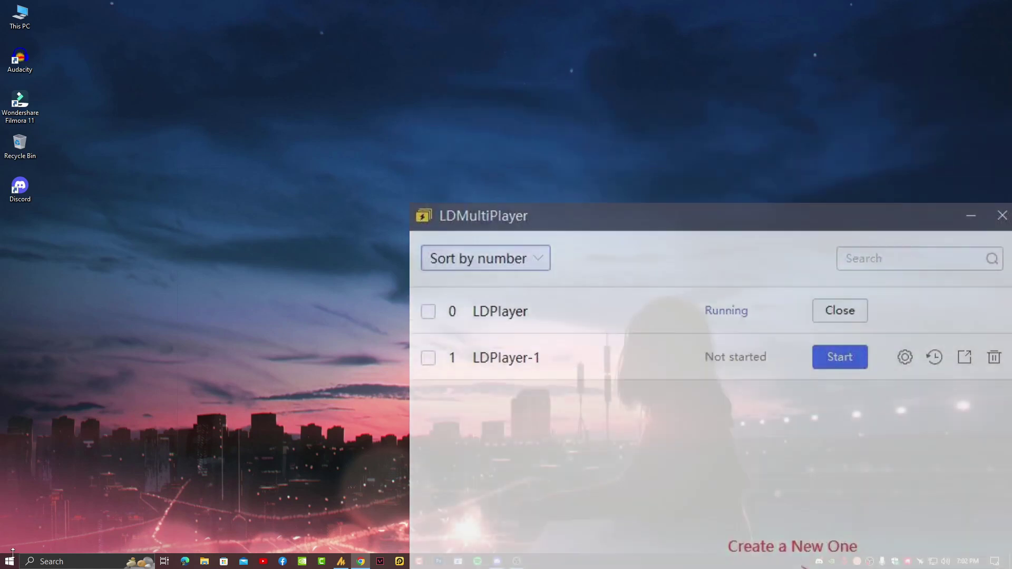
- Bring up the Properties of the LDPlayer9 taskbar shortcut
click(9, 561)
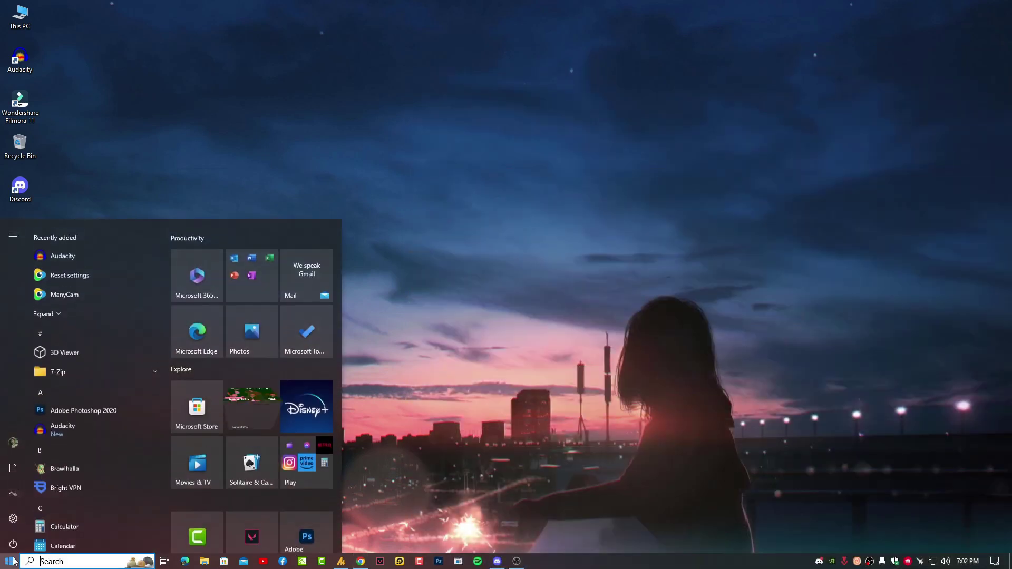
scroll(59, 356, down, 1)
key(Escape)
right_click(400, 564)
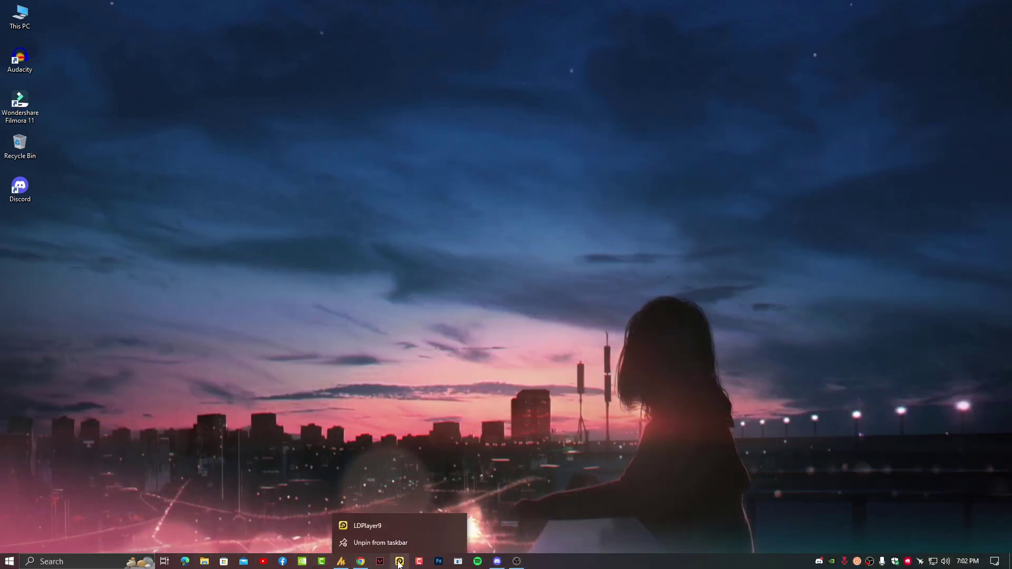
right_click(400, 518)
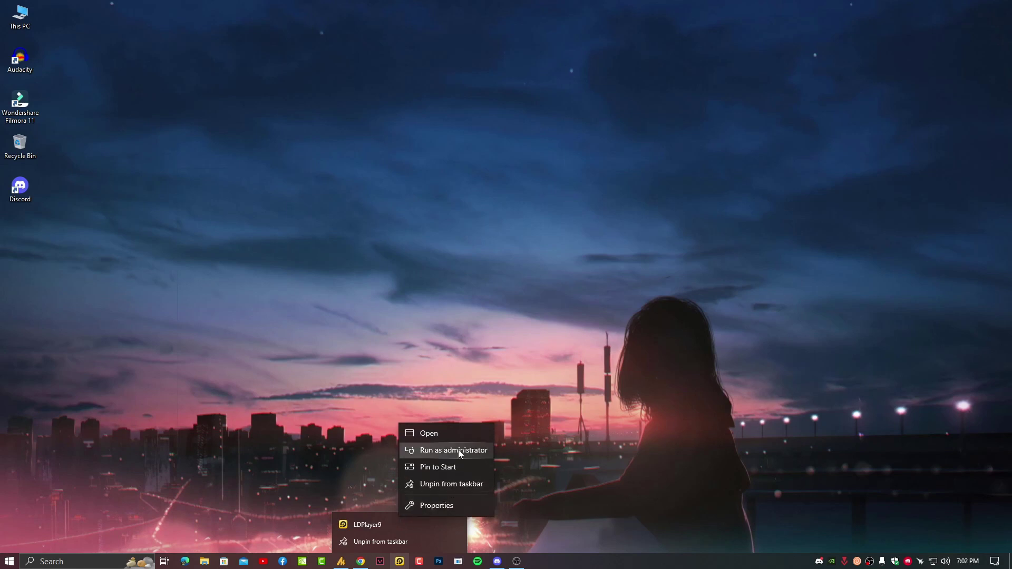
click(464, 504)
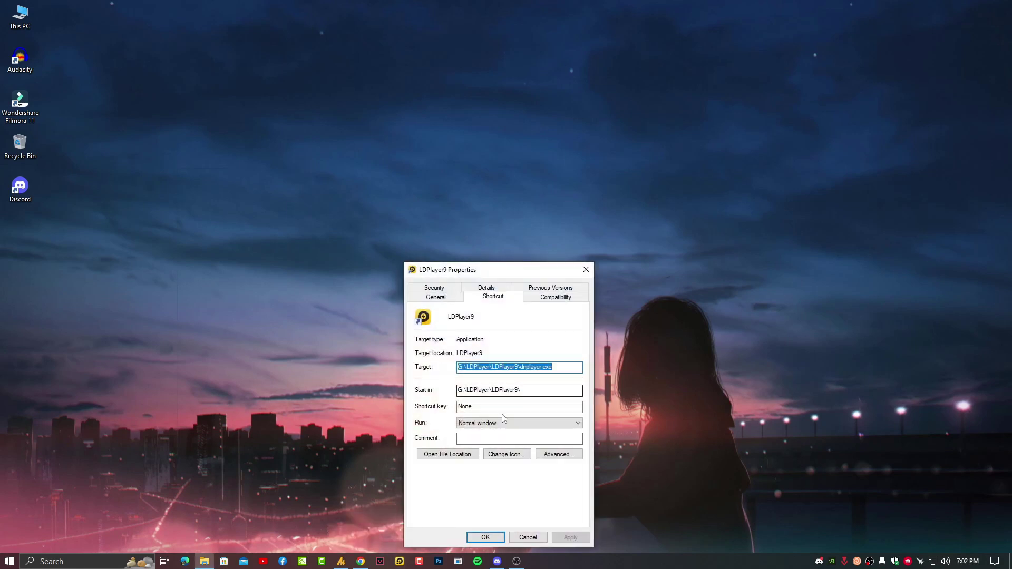
- Show the LDPlayer9 install folder maximized, with dnmultiplayer selected
click(448, 455)
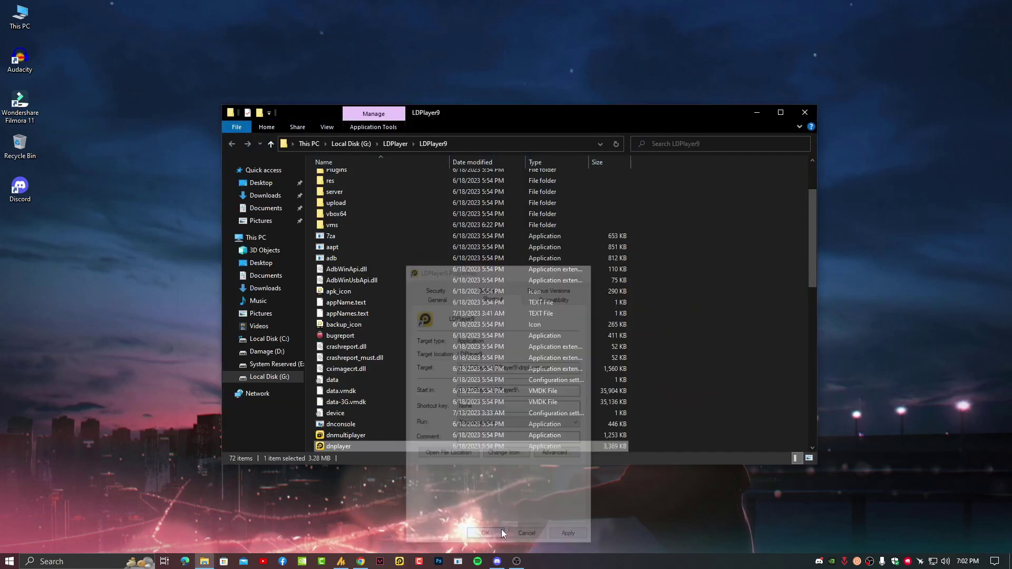
click(781, 113)
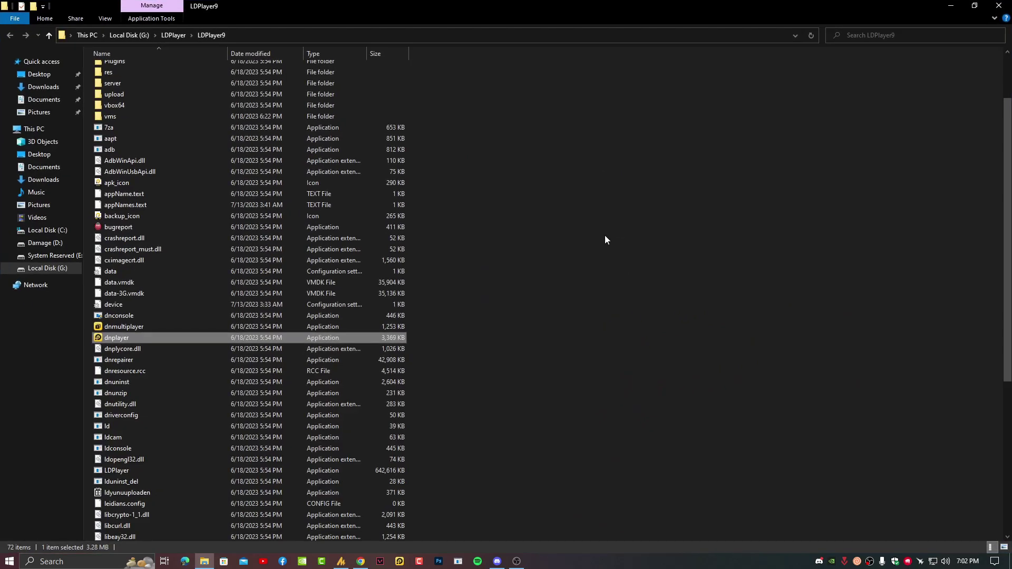
click(129, 327)
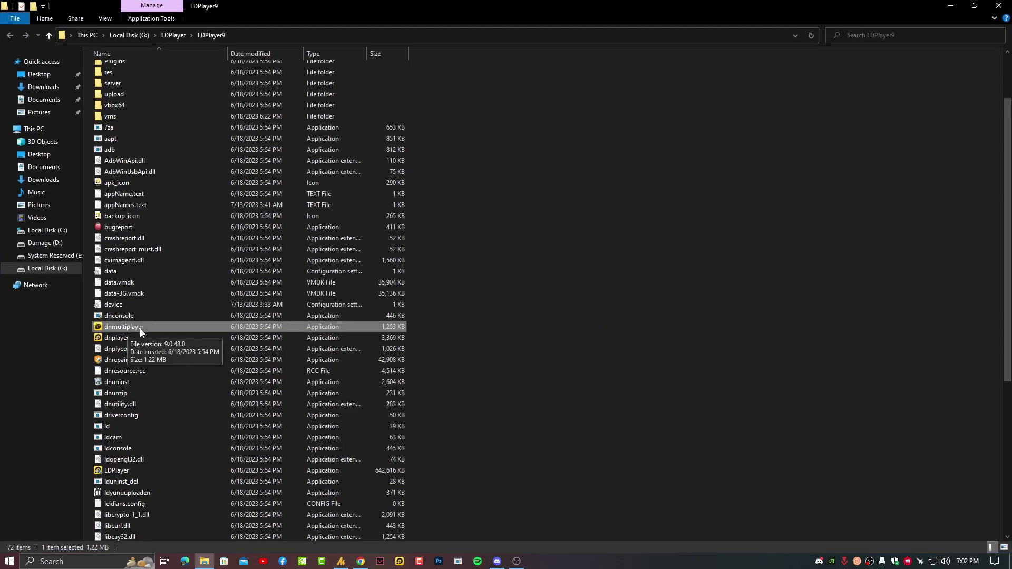
- Launch dnmultiplayer, add a New LDPlayer instance (LDPlayer-1), and view then cancel its settings
double_click(145, 329)
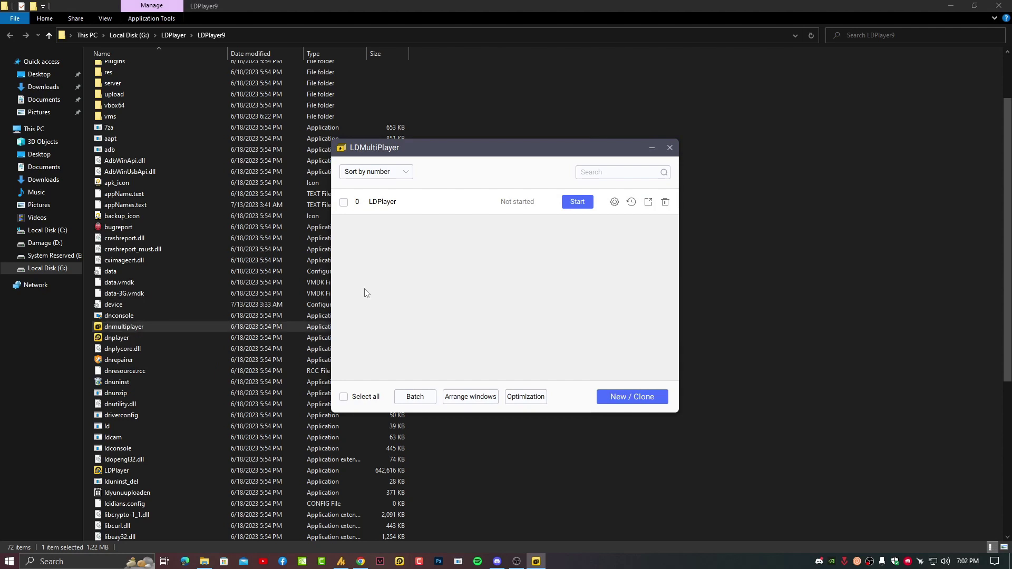
drag(510, 151, 568, 138)
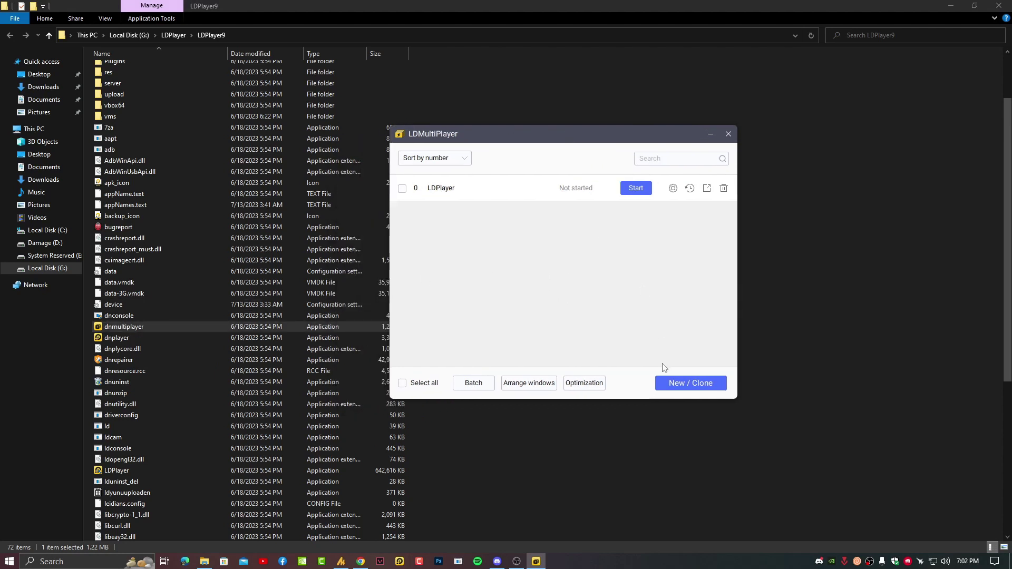
click(690, 384)
drag(537, 212, 558, 231)
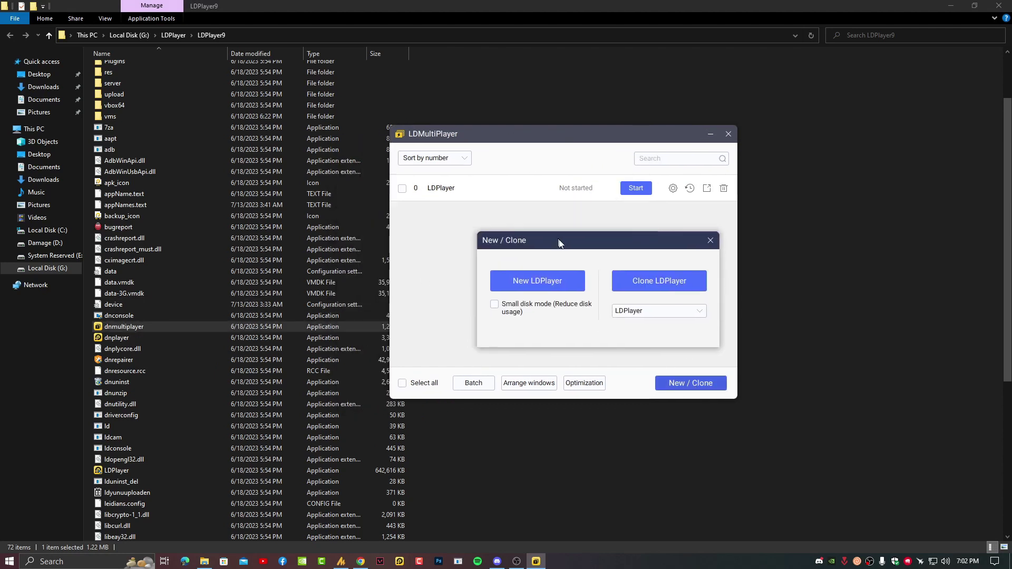
click(531, 275)
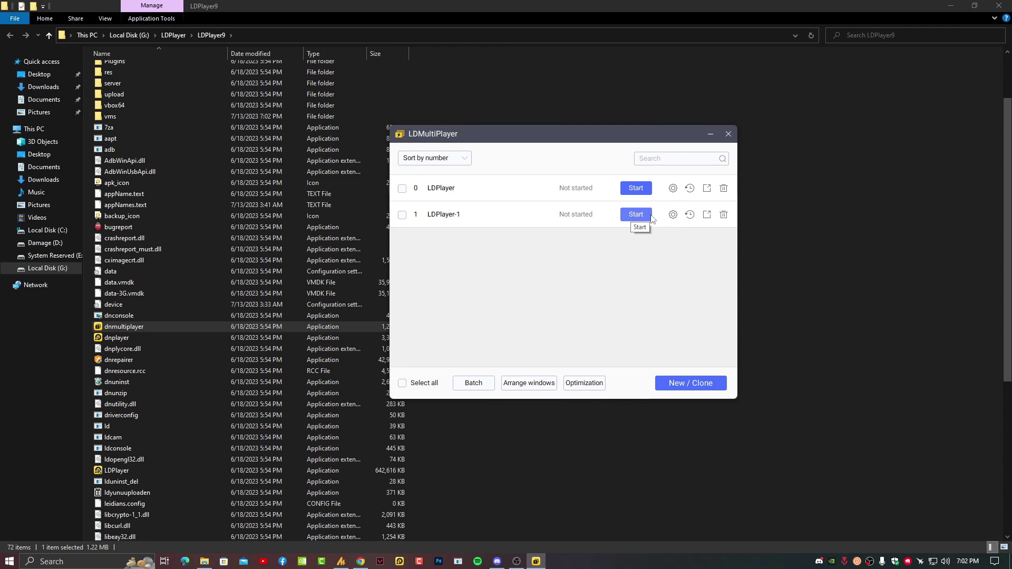
click(672, 214)
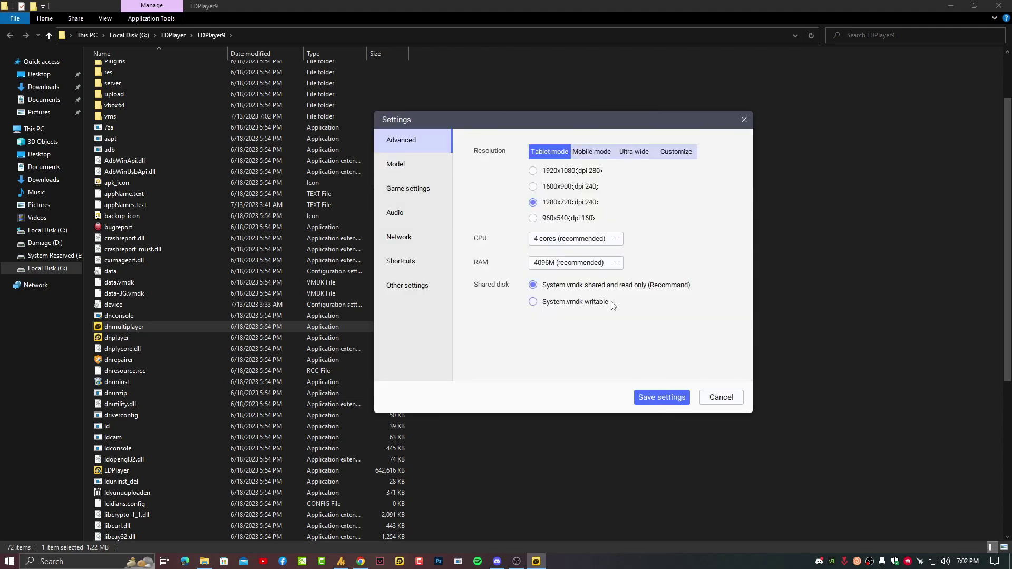
click(721, 397)
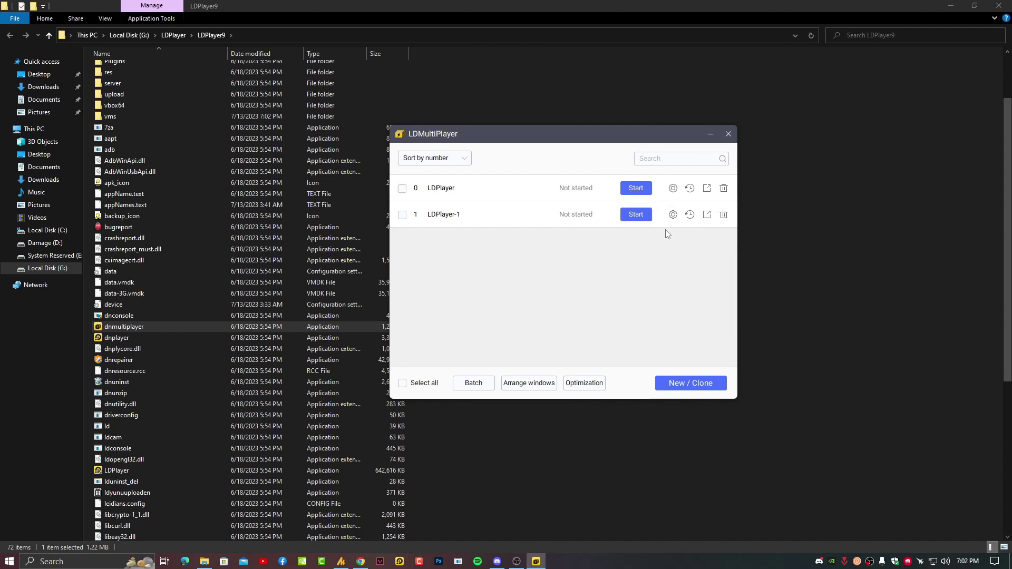
- Delete the LDPlayer-1 instance with confirmation, then close LDMultiPlayer
click(723, 214)
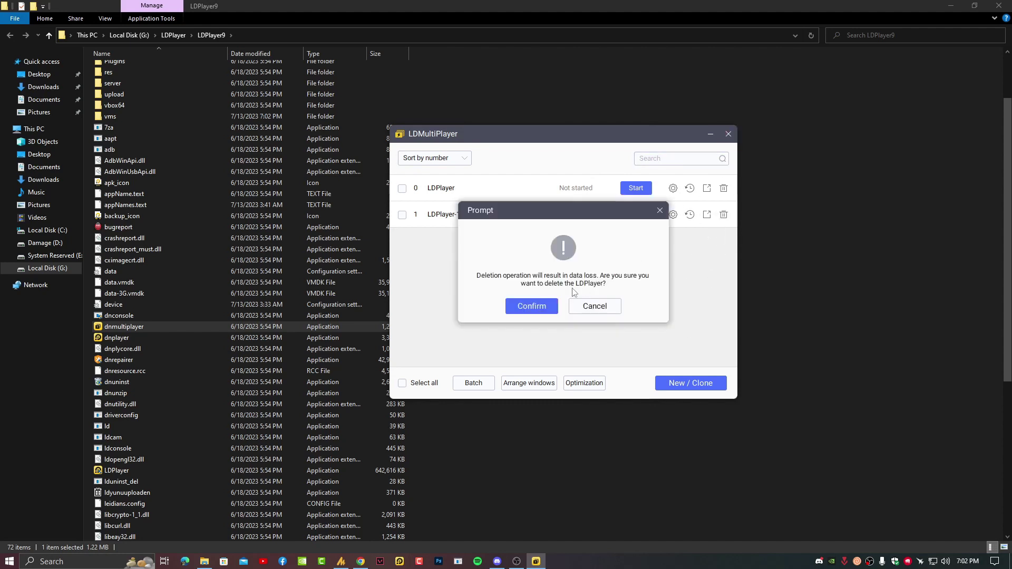
click(531, 305)
drag(639, 137, 651, 140)
click(741, 137)
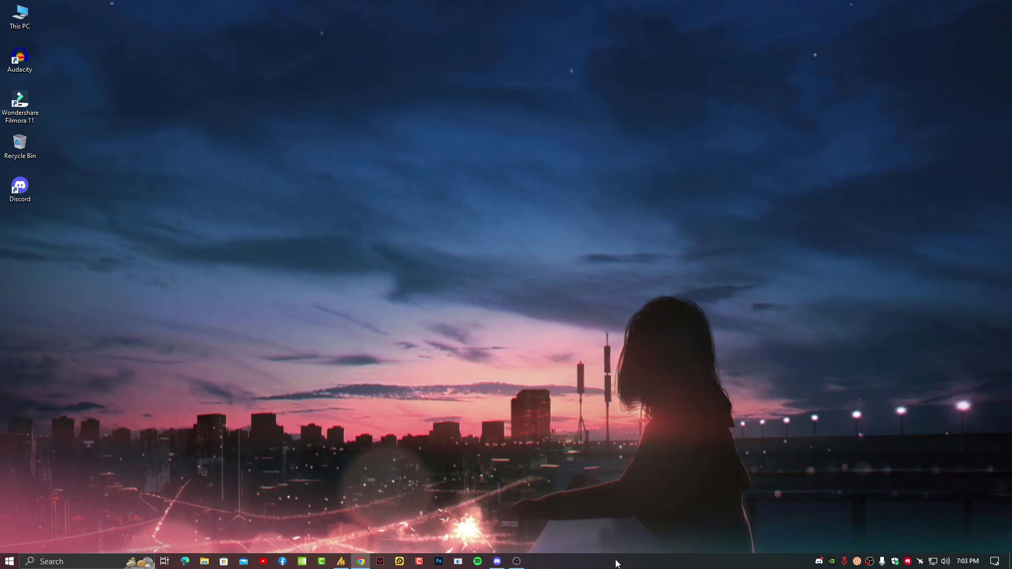
- Check Task Manager's Performance memory reading (3.9 of 11.9 GB), then minimize it
right_click(616, 563)
click(648, 508)
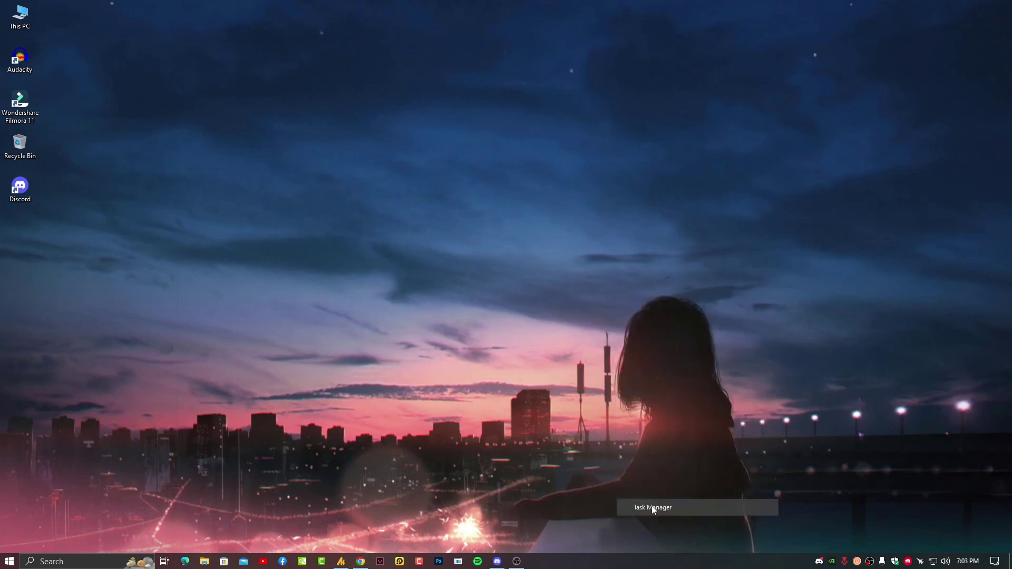
click(131, 58)
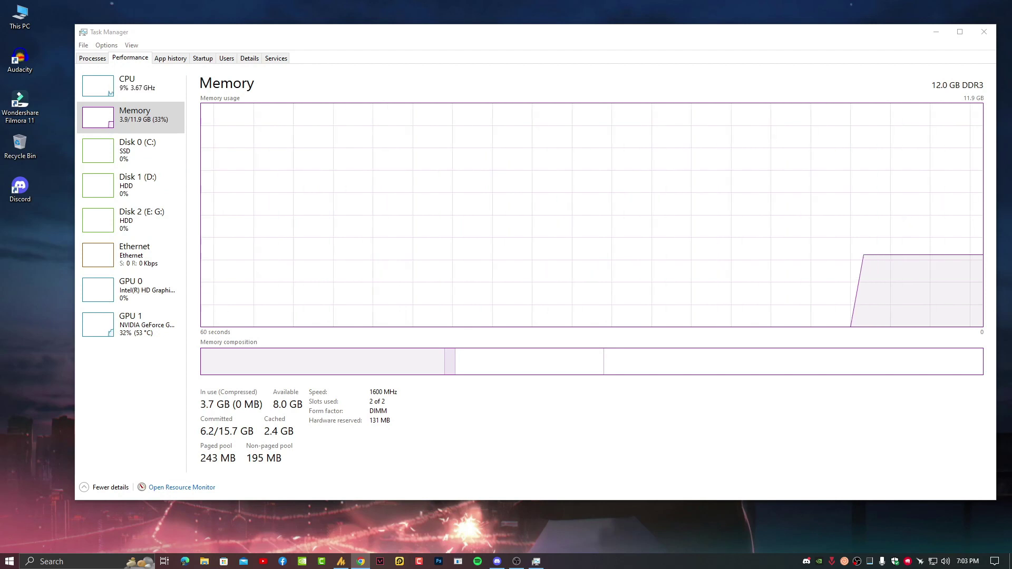
click(936, 32)
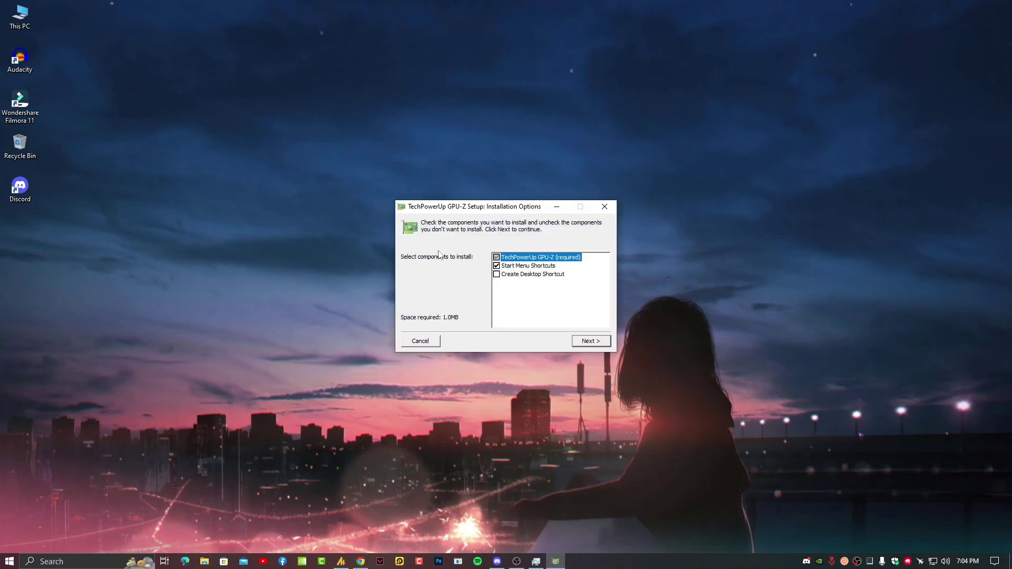
- Complete the GPU-Z setup and show the GTX 1060 6GB sensor readings
mouse_move(474, 211)
mouse_down()
mouse_move(447, 208)
mouse_move(475, 166)
mouse_up()
key(Return)
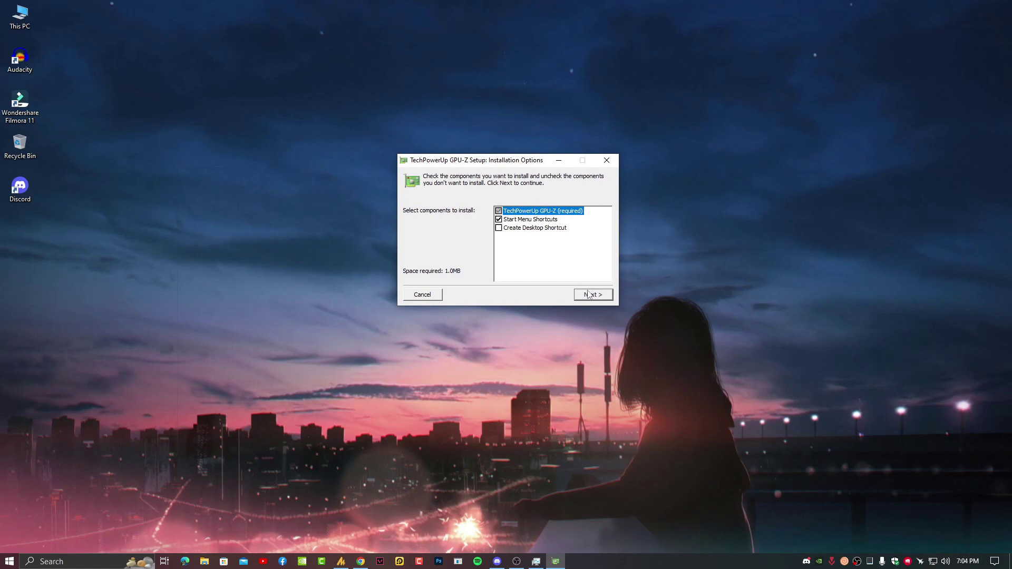
click(592, 299)
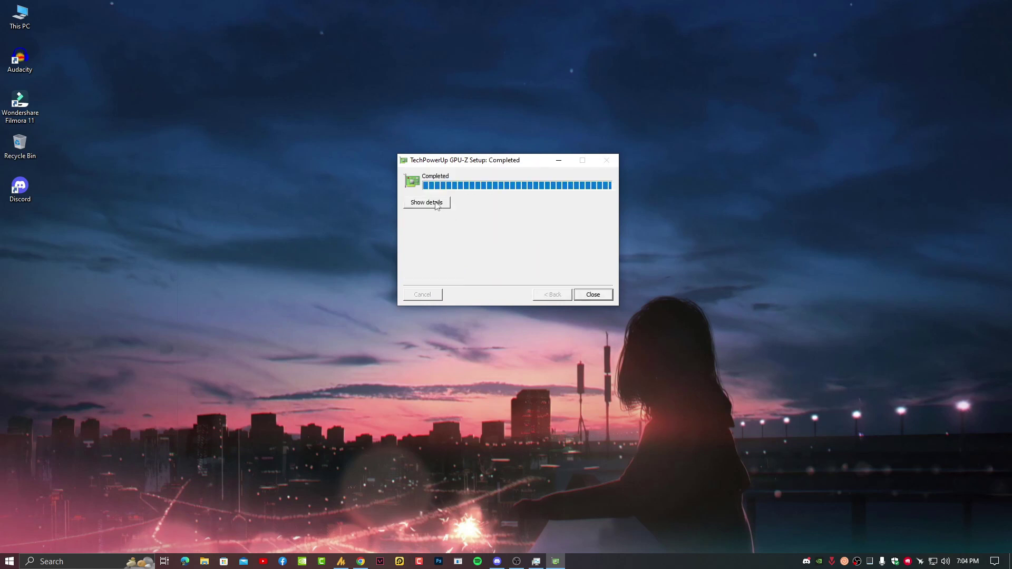
click(592, 295)
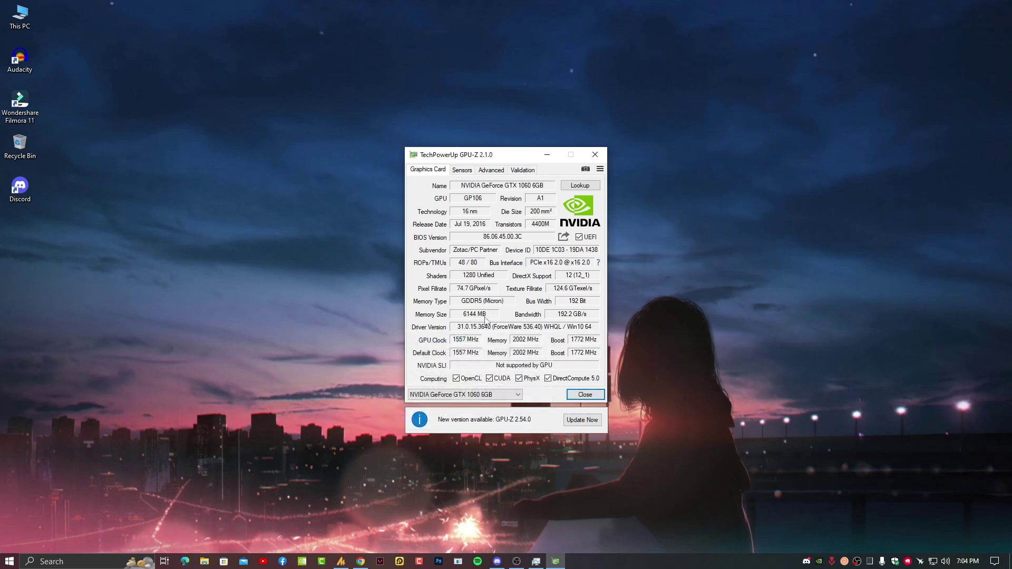
click(458, 171)
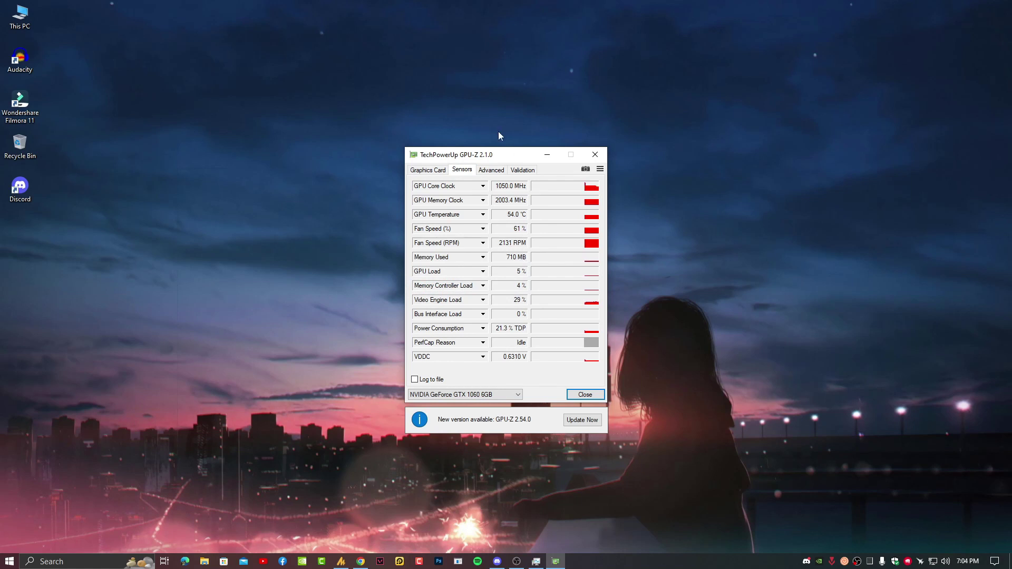
- Note the 710 MB Memory Used sensor value, then close GPU-Z
drag(500, 154, 506, 148)
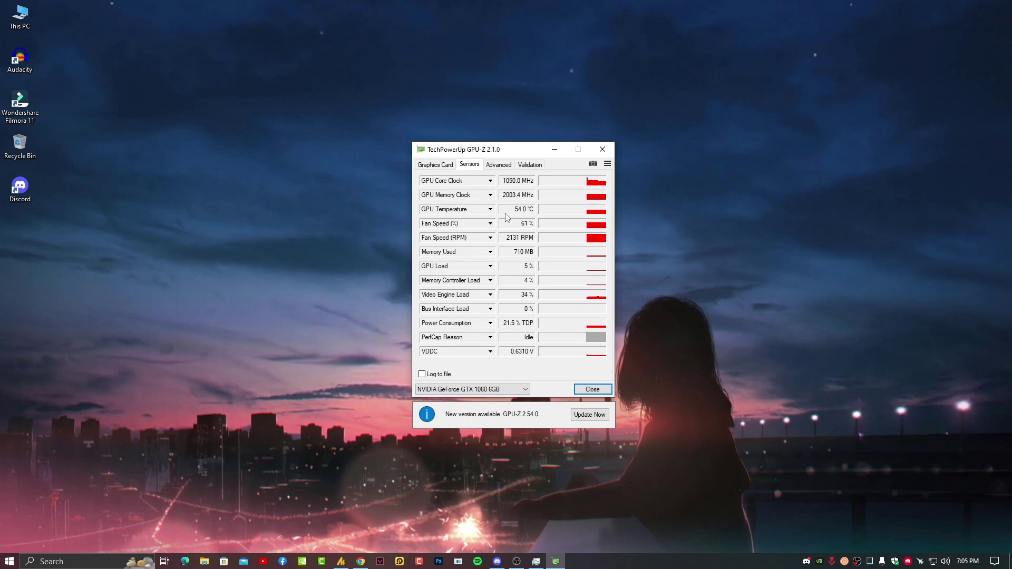
click(602, 151)
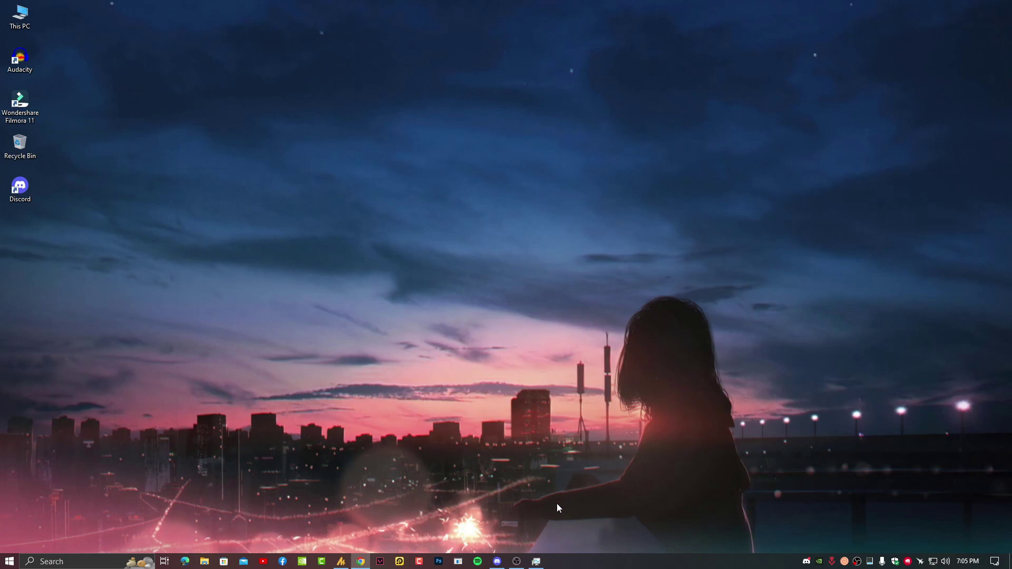